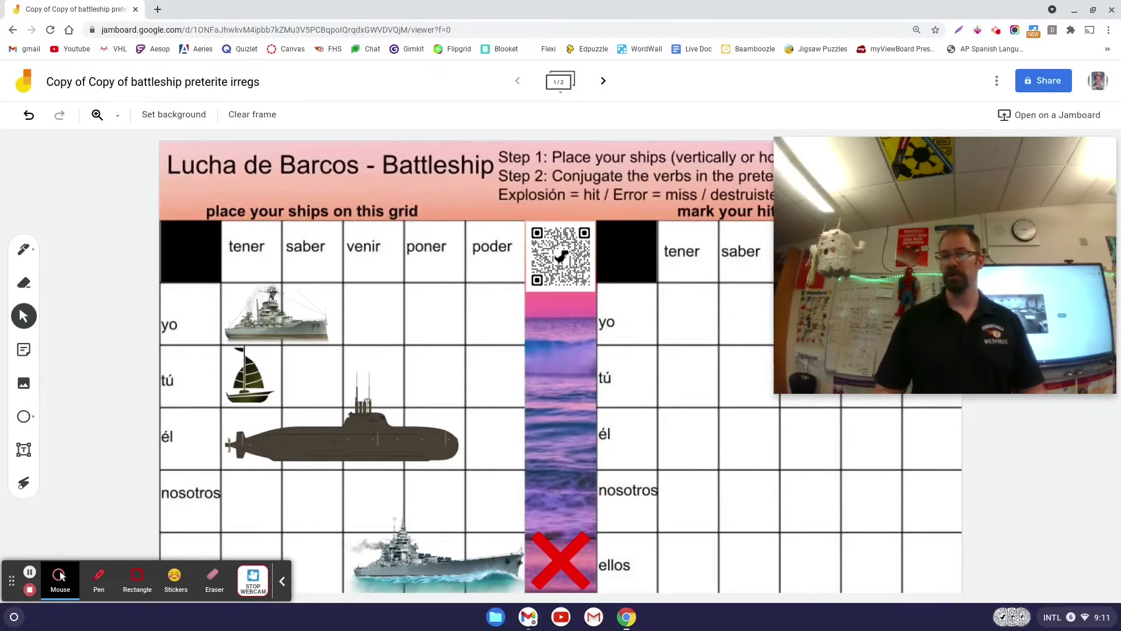
Set the board's General access to 'Anyone with the link' with the Editor role and save.
mouse_move(1002, 228)
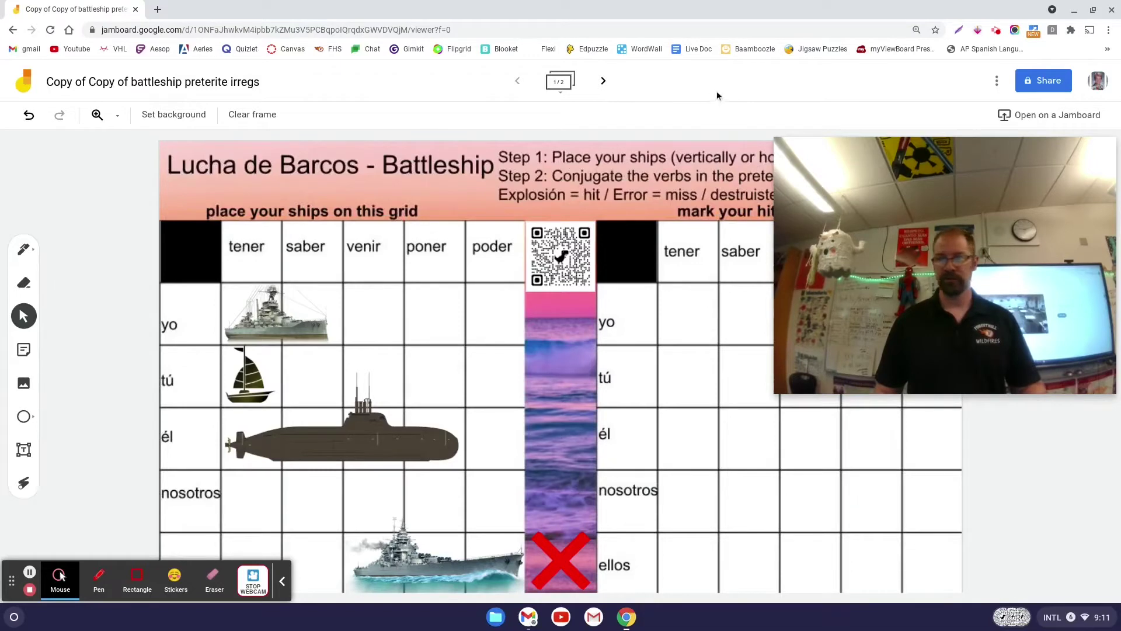
click(1037, 86)
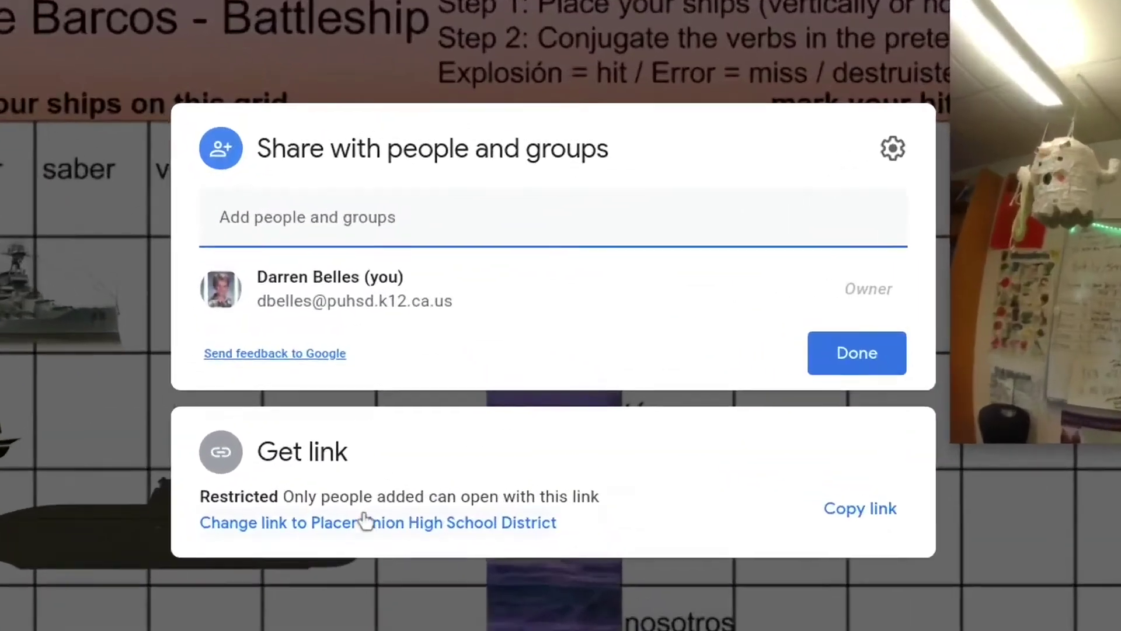
click(462, 436)
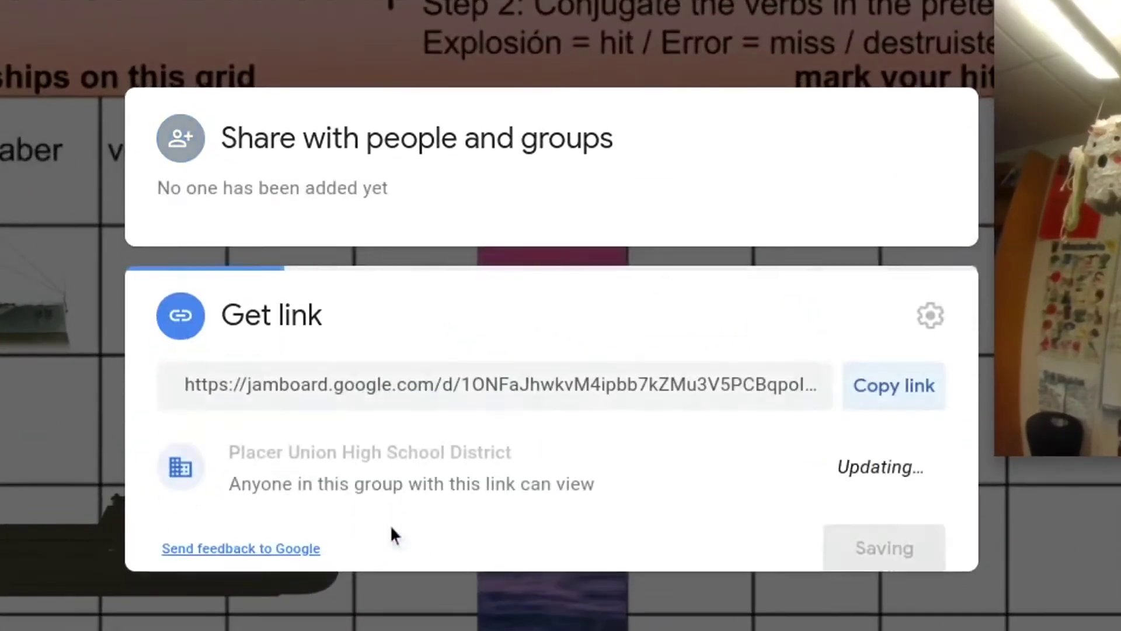
click(473, 438)
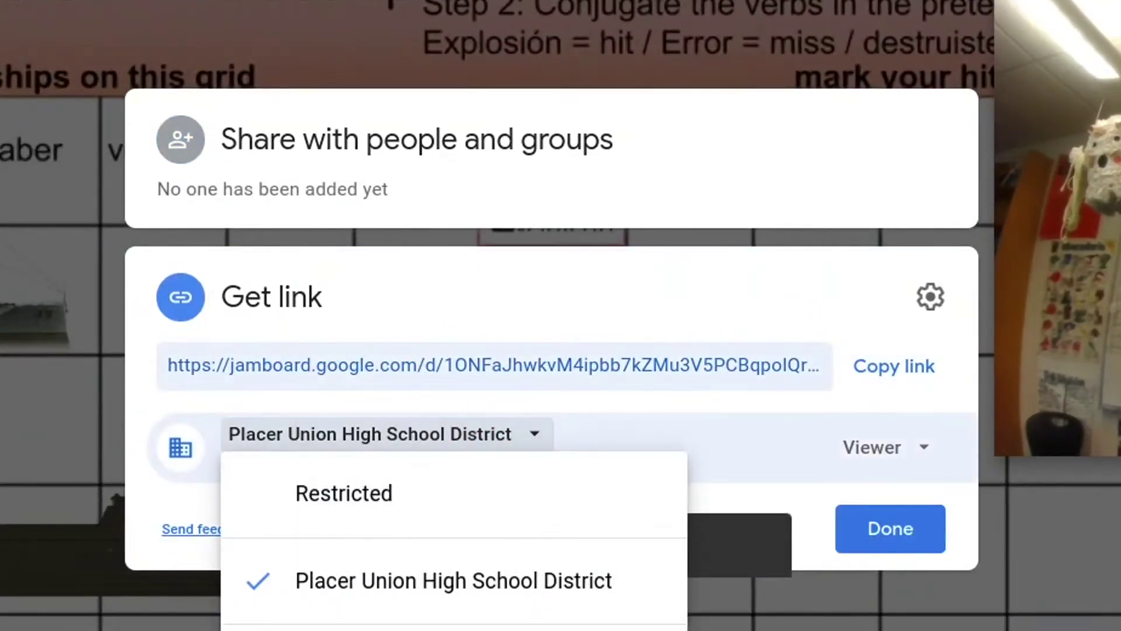
click(380, 628)
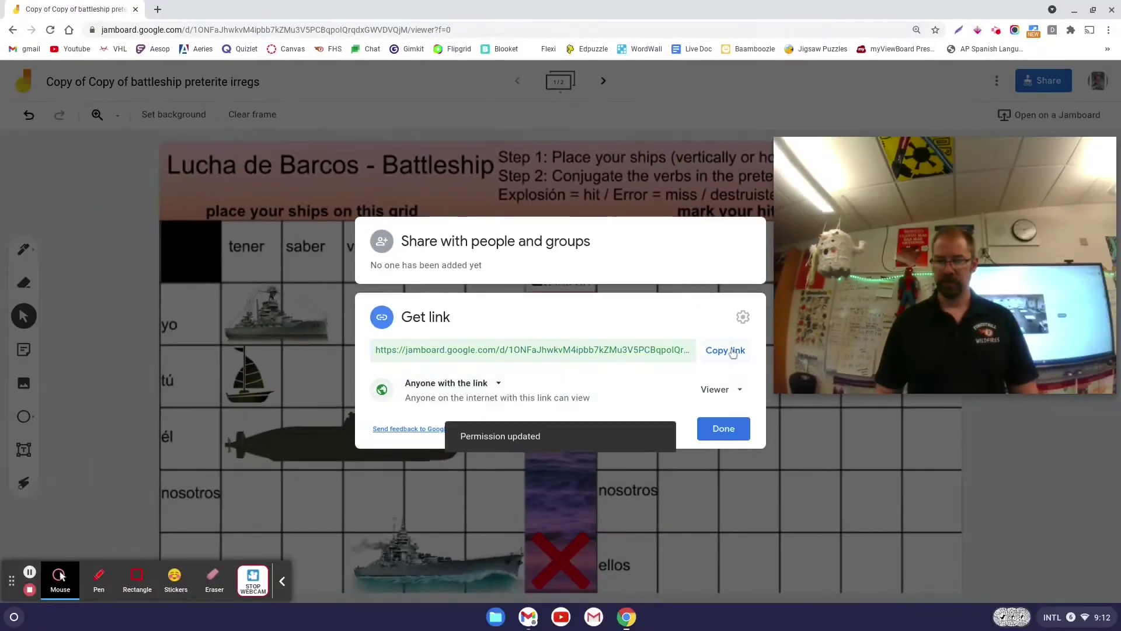
click(754, 399)
click(742, 452)
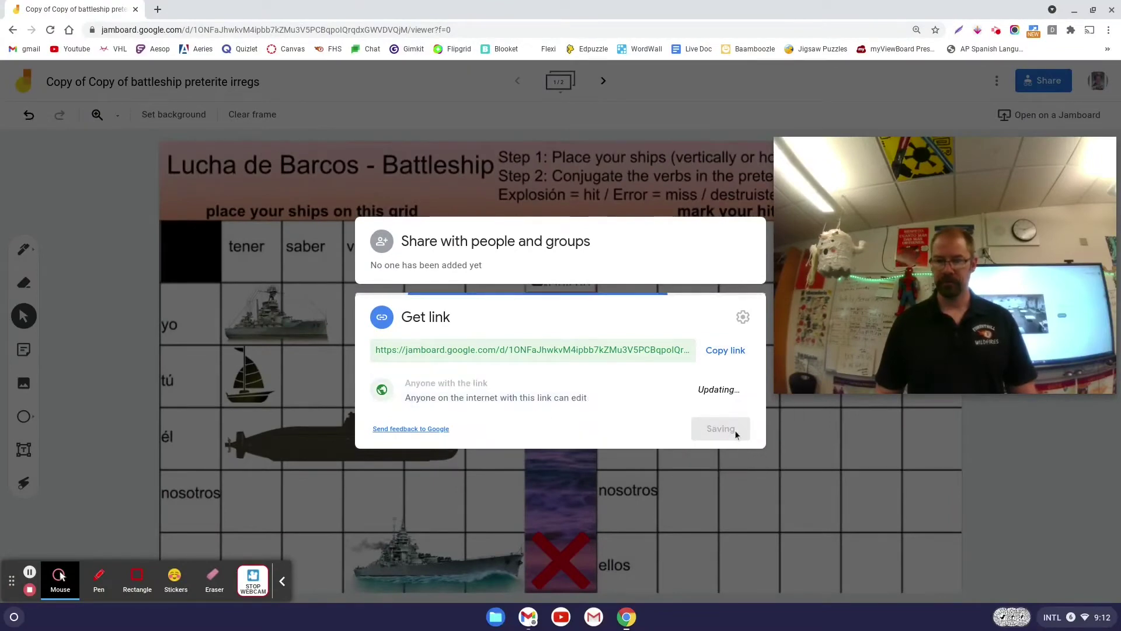
click(732, 438)
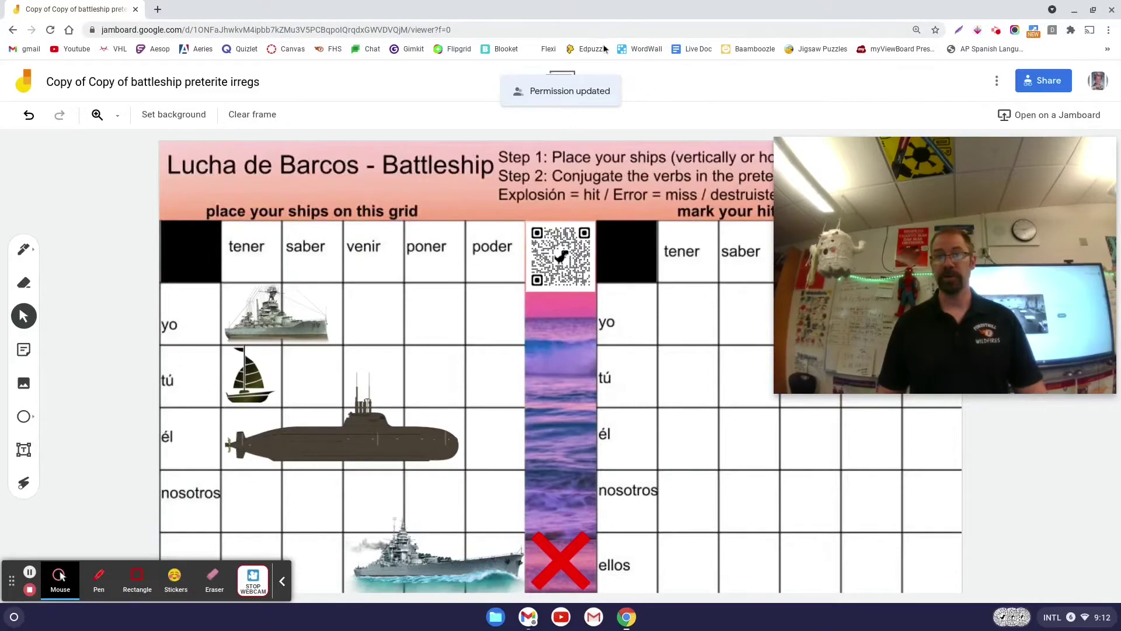
Screenshot Chrome's QR code for the board link to the clipboard, then delete the old QR code.
click(762, 34)
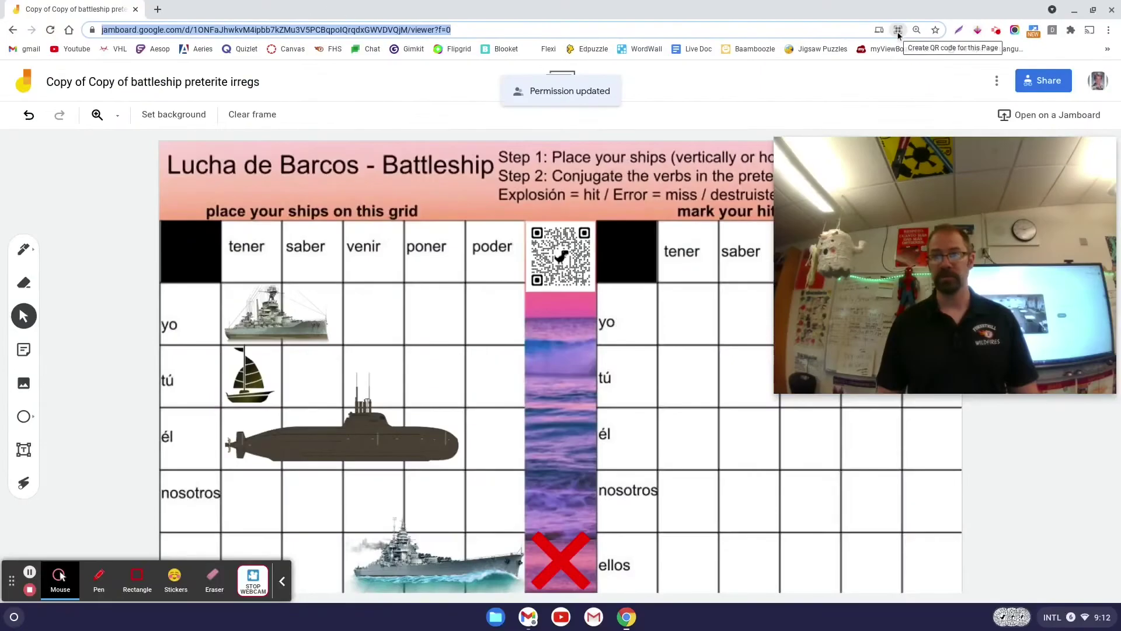
click(898, 30)
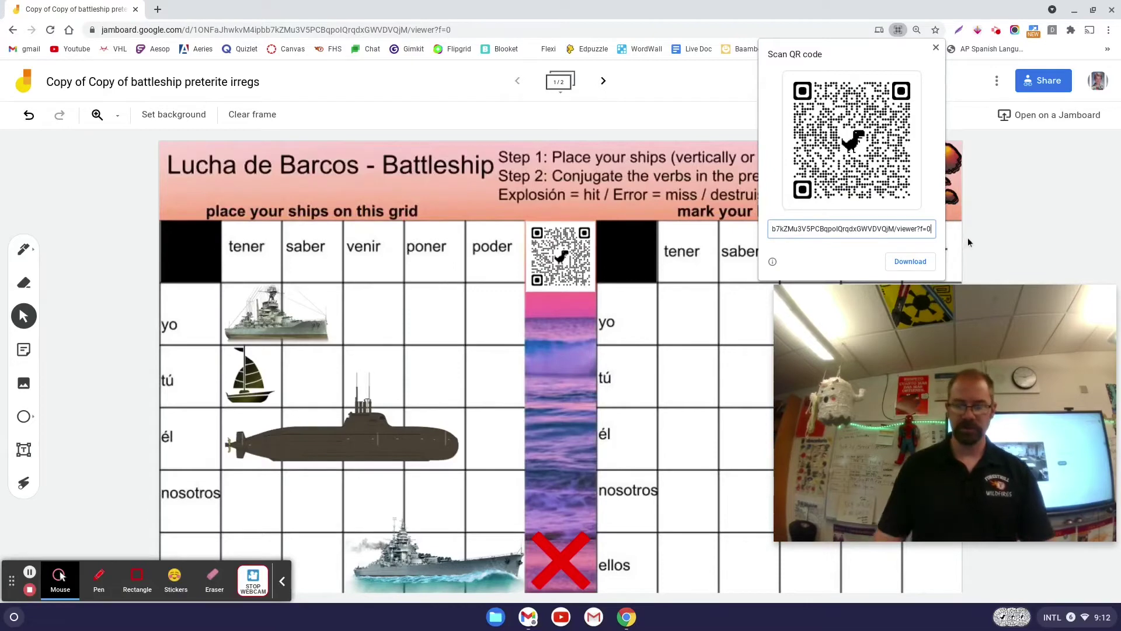
key(ctrl+shift+F5)
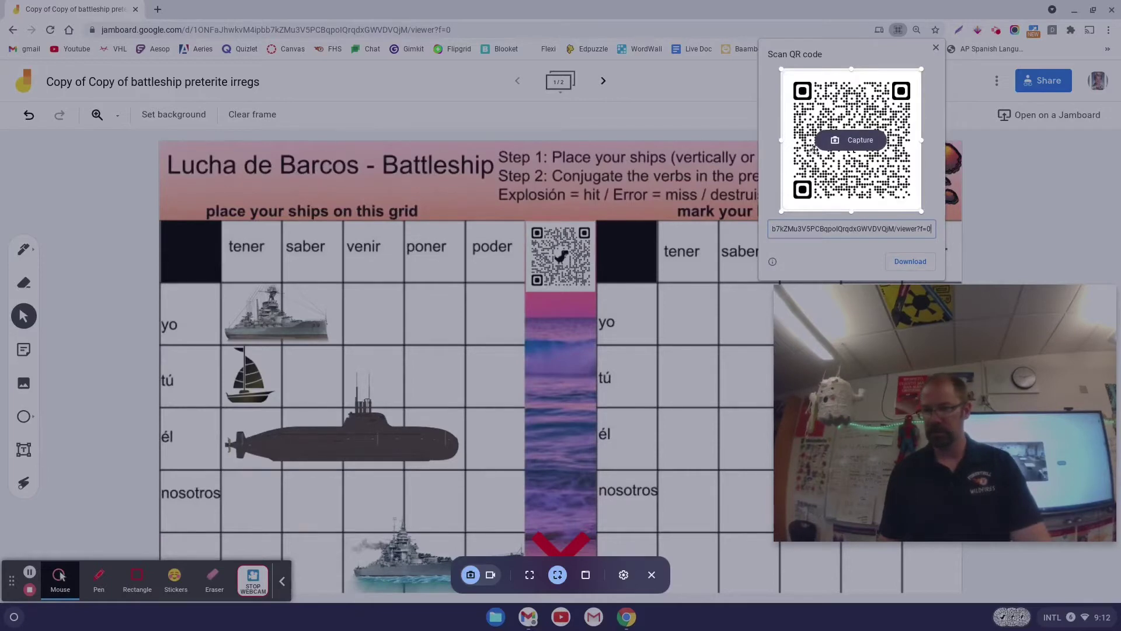
click(851, 140)
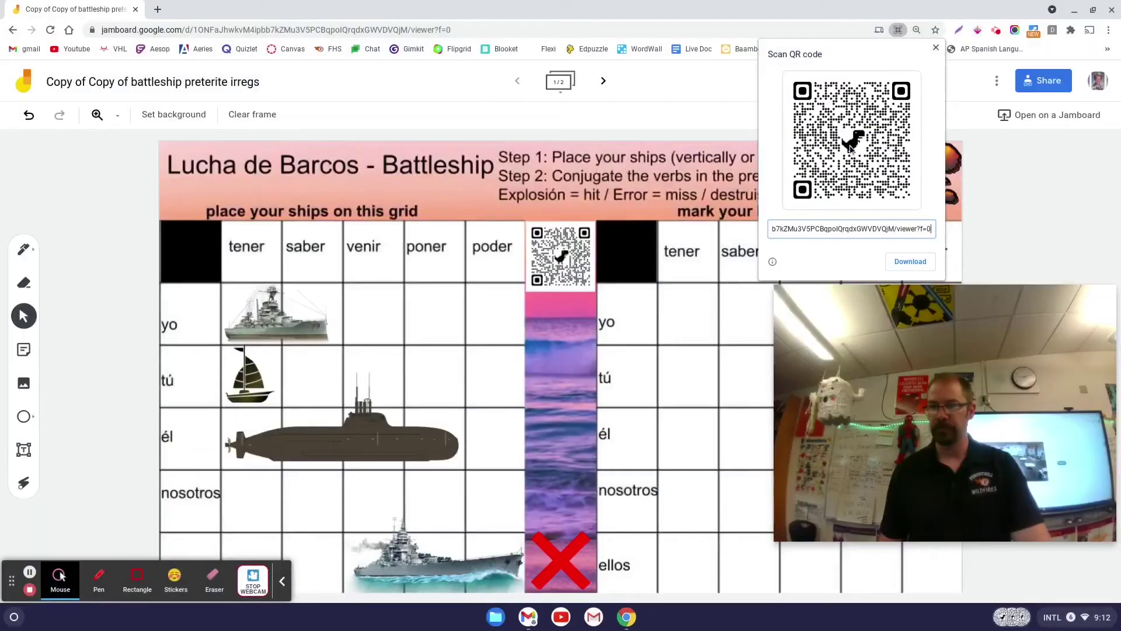
click(572, 356)
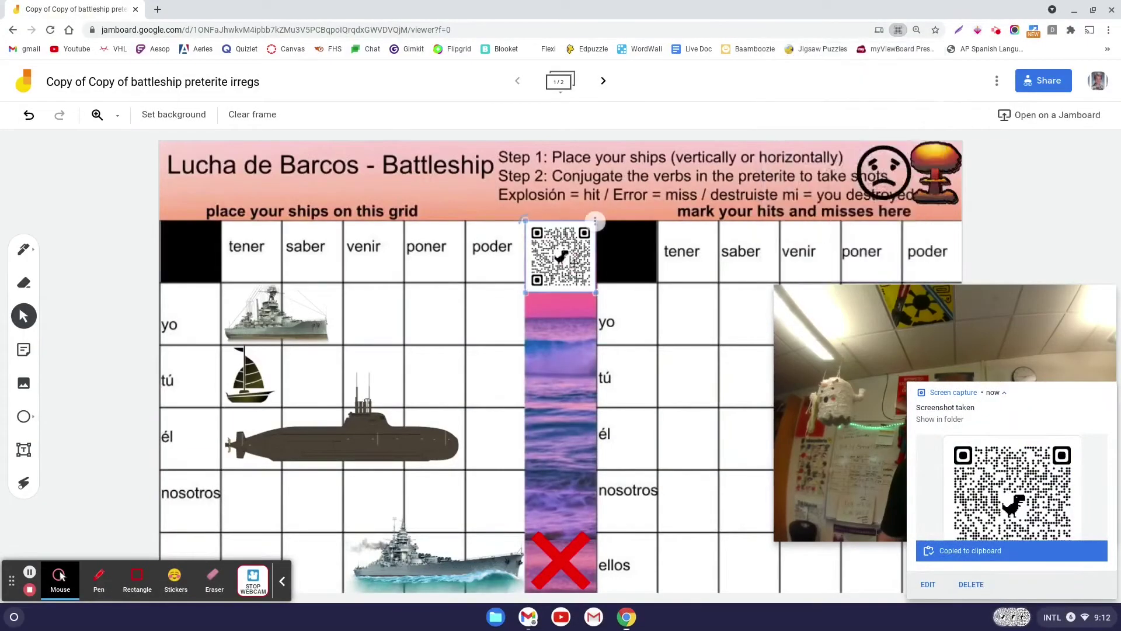
key(Delete)
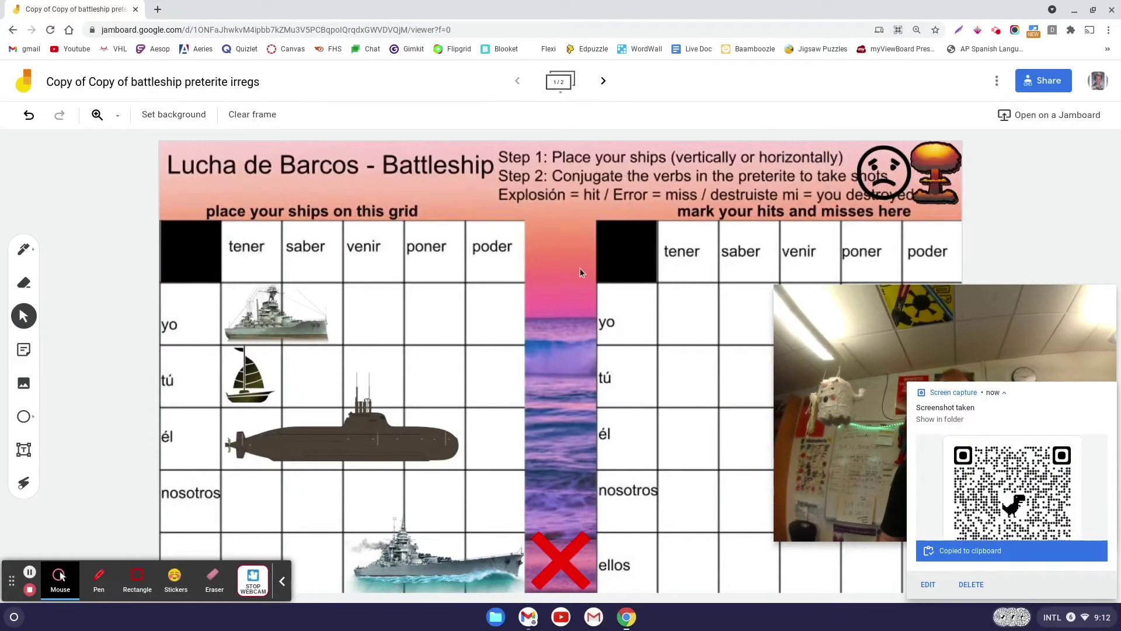
Paste the new QR code, move it to the top of the centre strip, and shrink it to one grid cell.
key(ctrl+v)
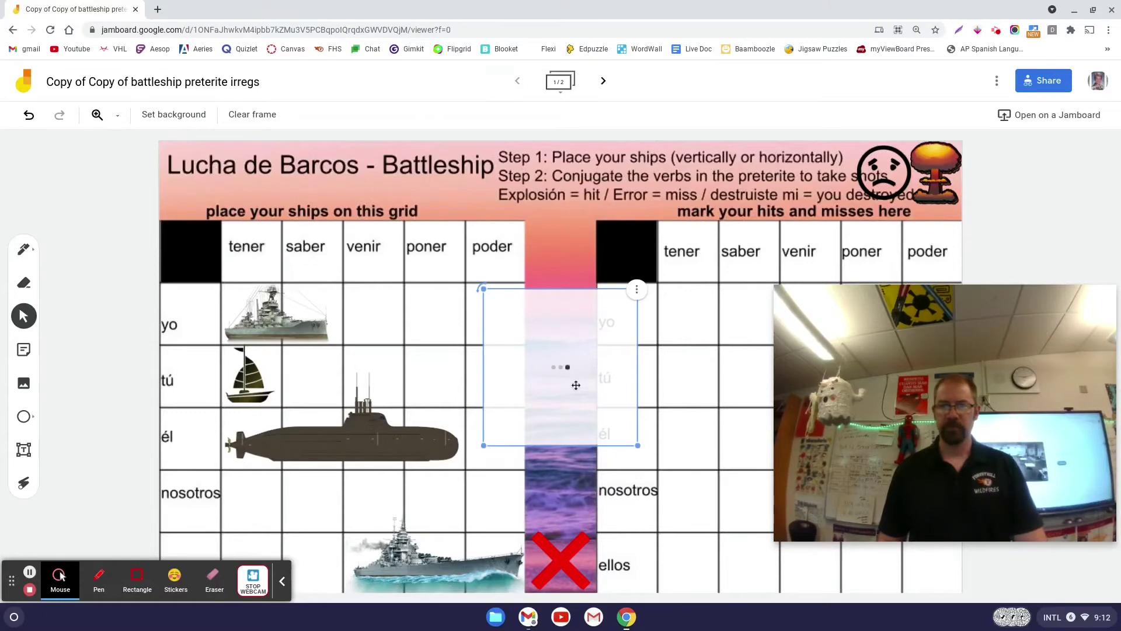
drag(575, 384, 619, 316)
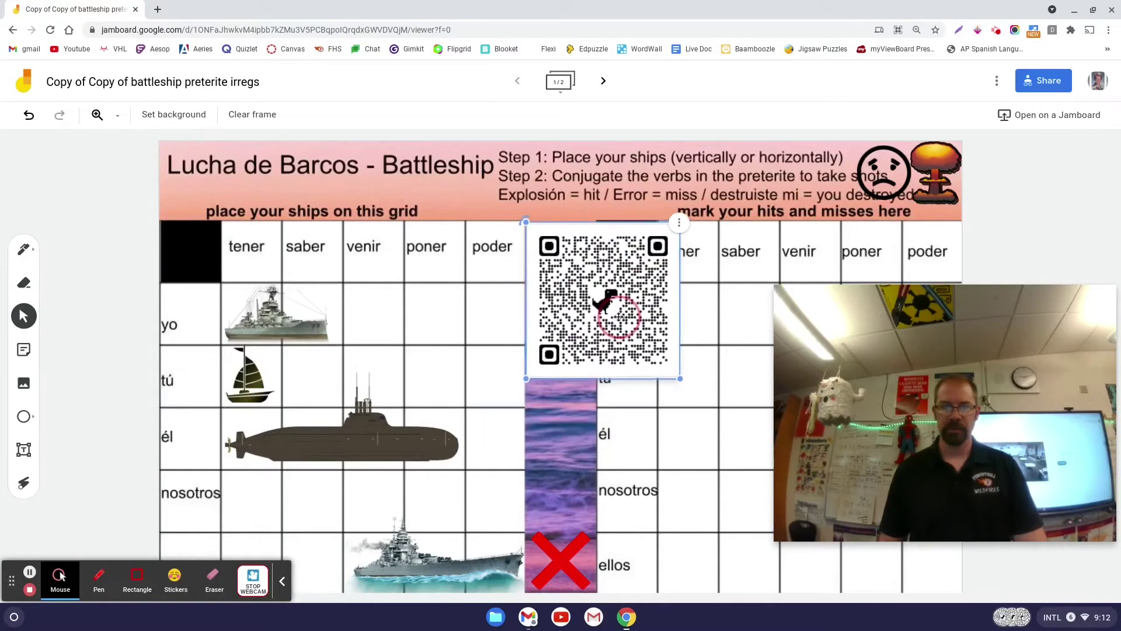
drag(680, 378, 565, 311)
click(574, 330)
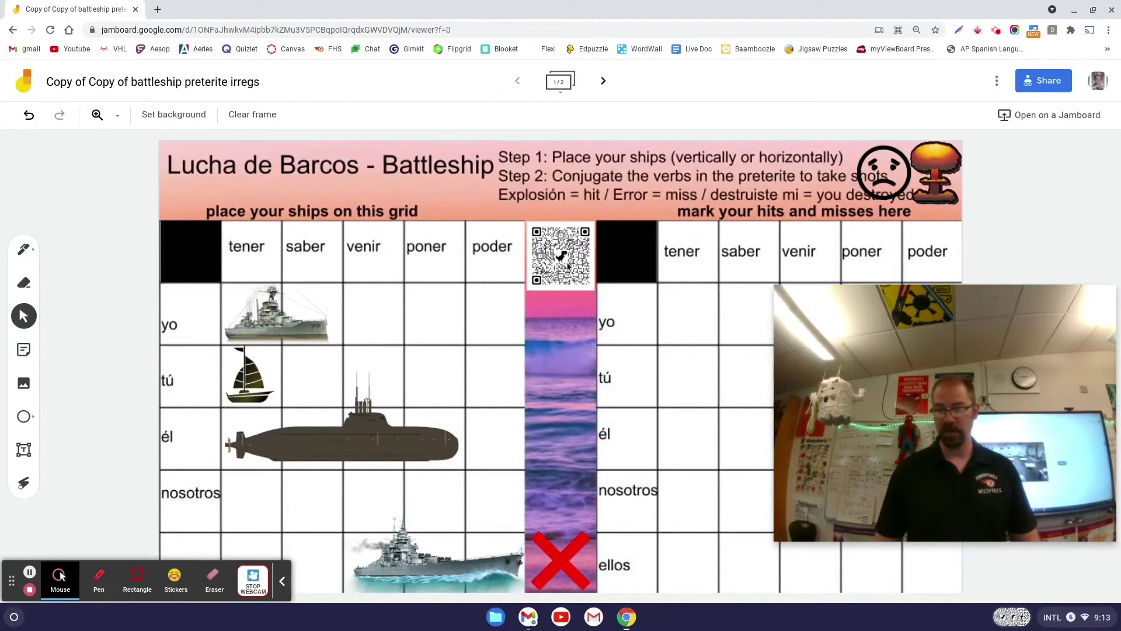
Remove the QR code from the centre strip and copy the board's shareable edit link.
click(584, 259)
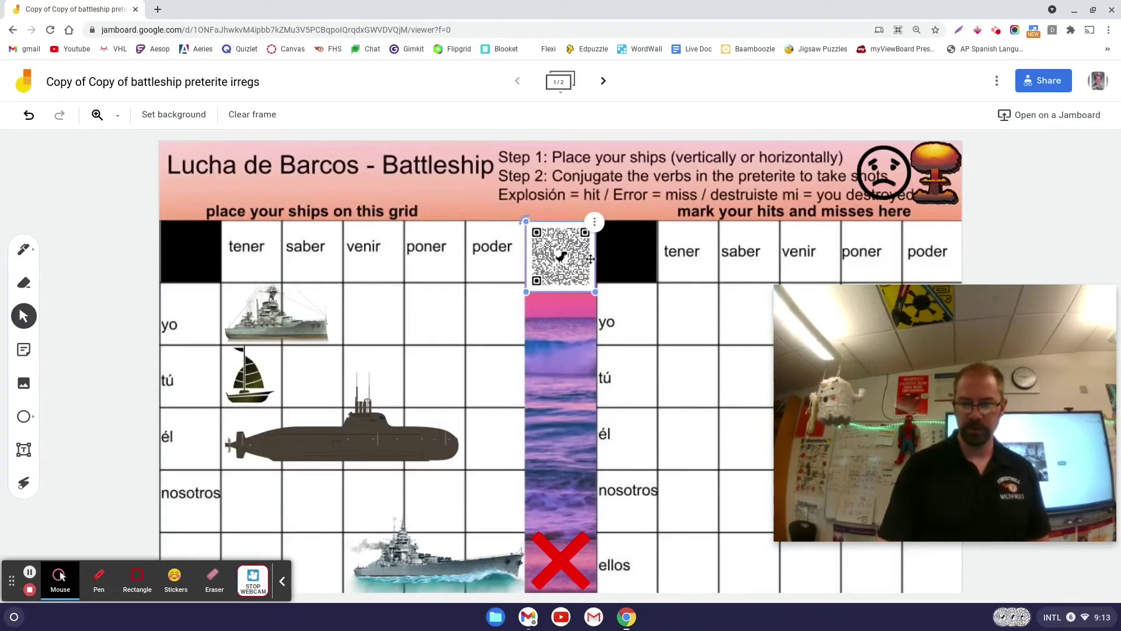
key(Delete)
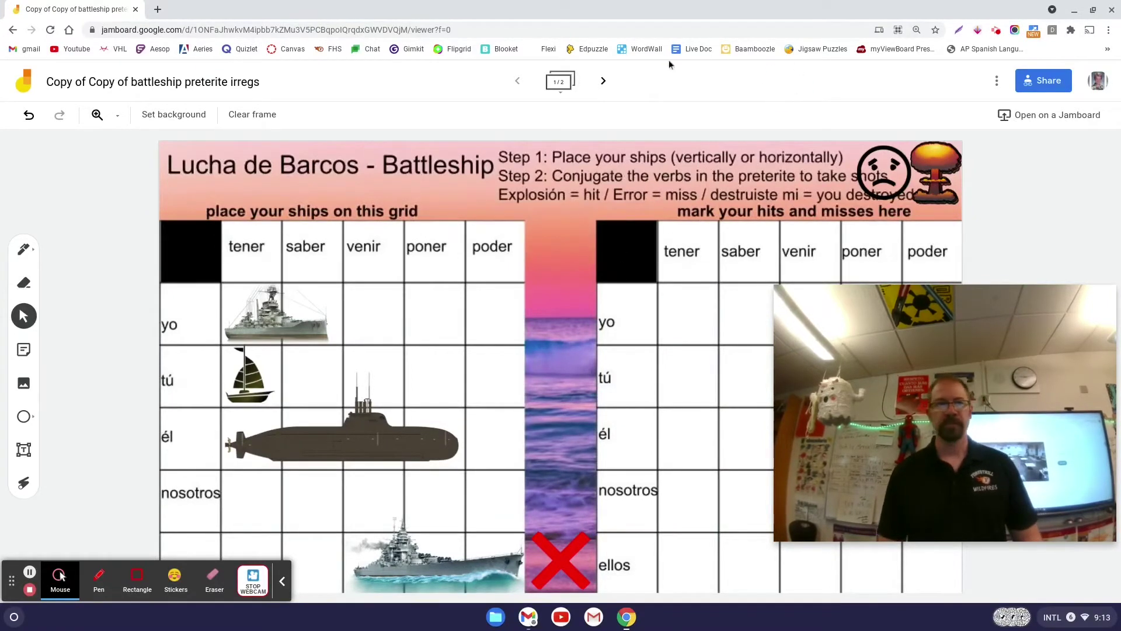
click(1040, 88)
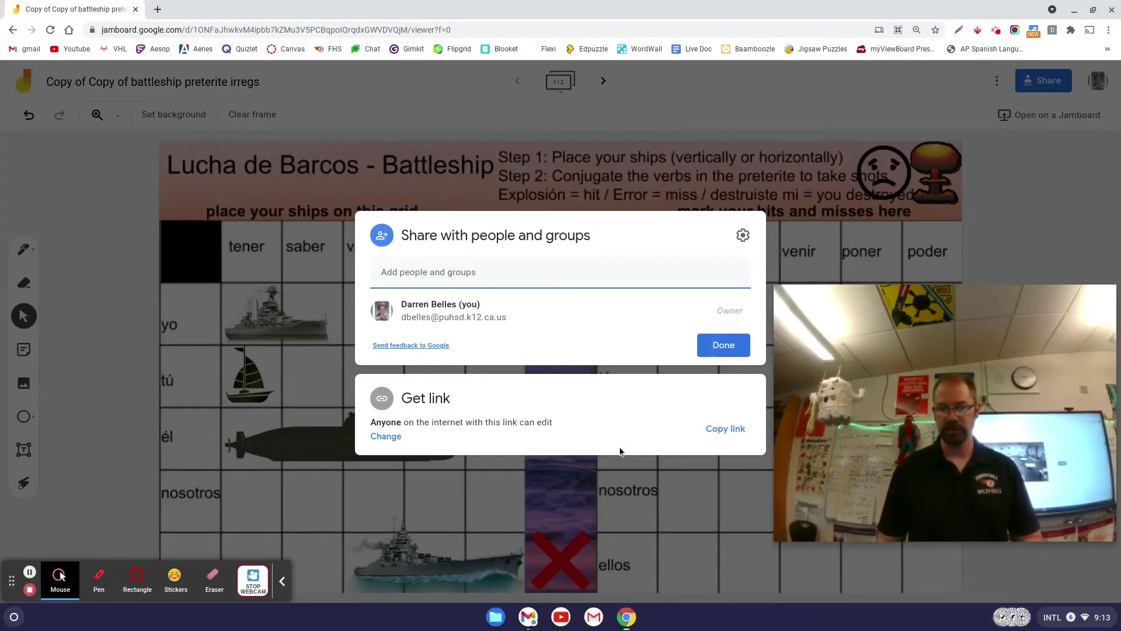
click(720, 433)
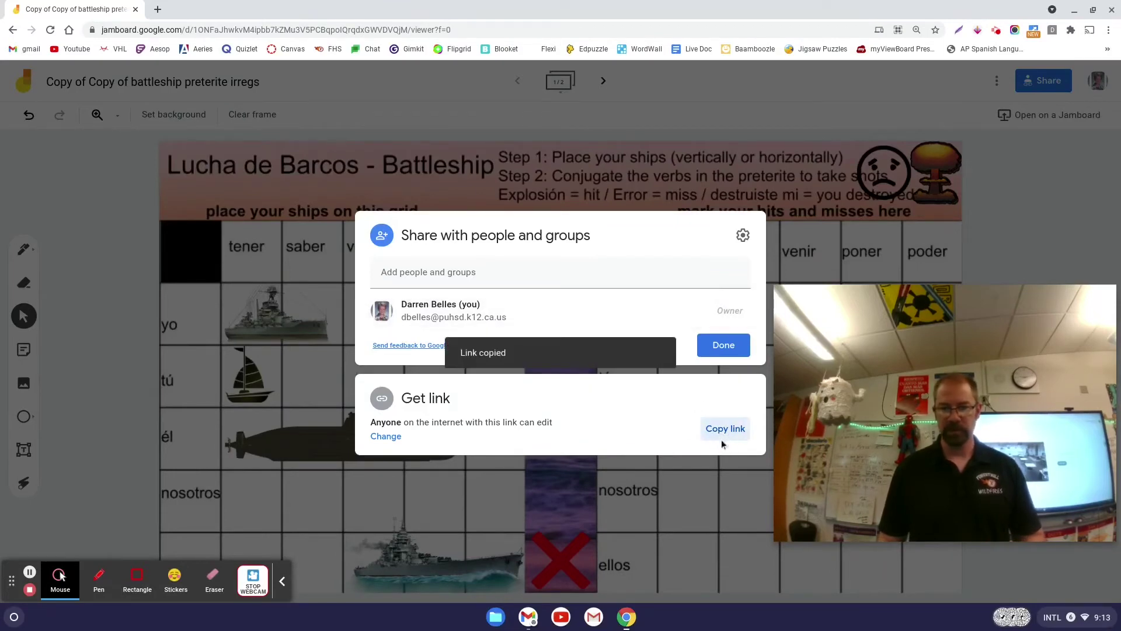
click(717, 132)
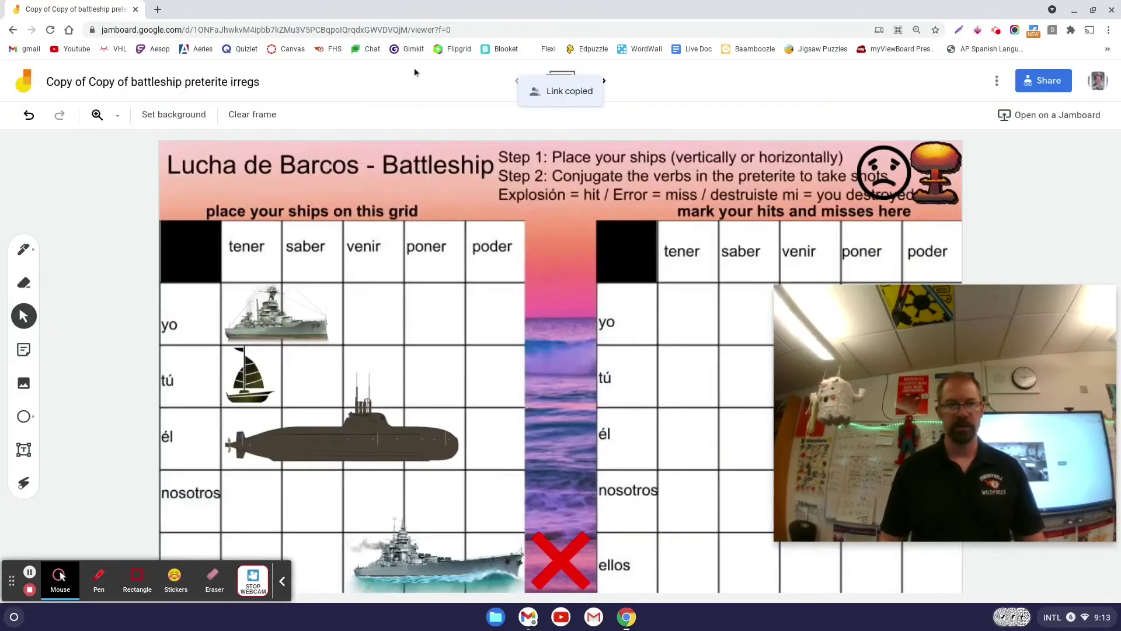
click(157, 10)
Paste the board link, replace its 'edit?usp=sharing' ending with 'copy', and load it.
key(ctrl+v)
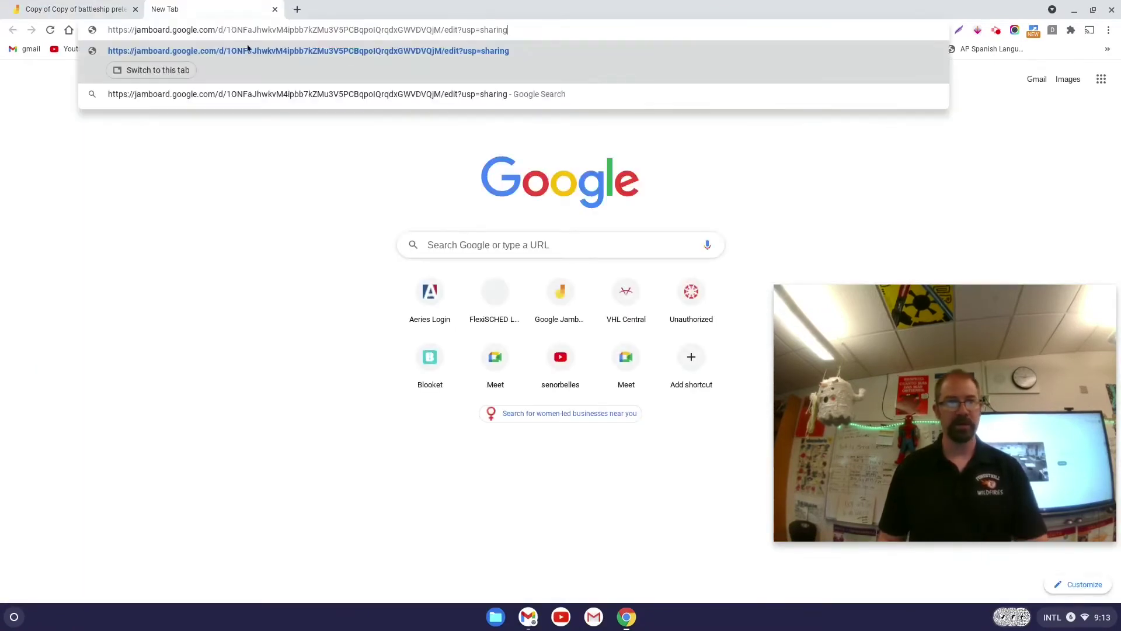
drag(503, 30, 451, 32)
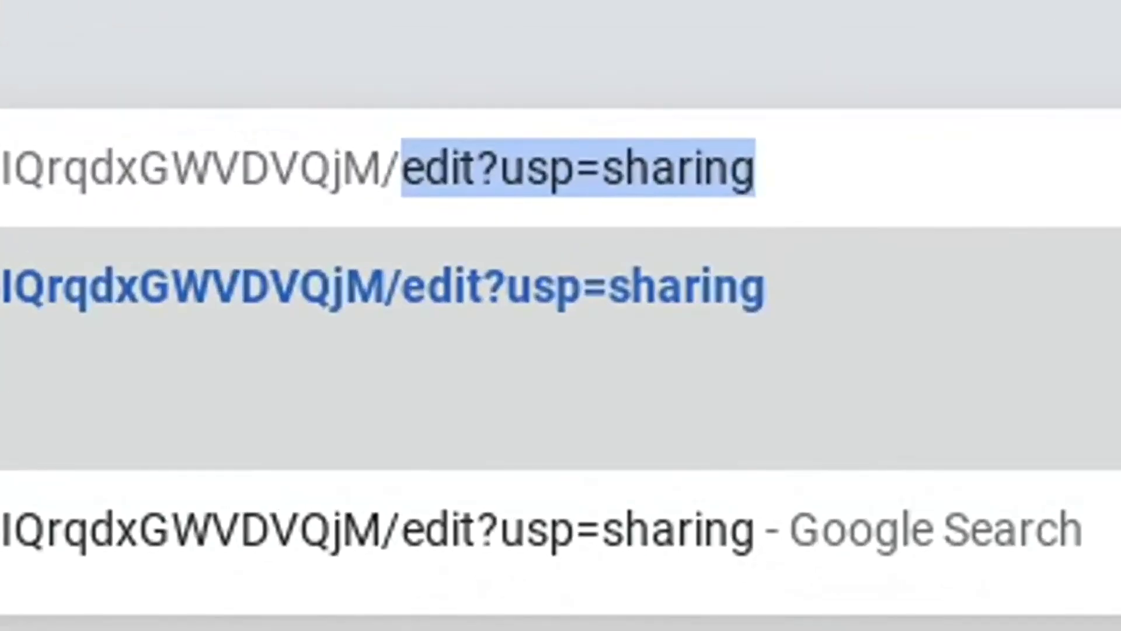
text(copy)
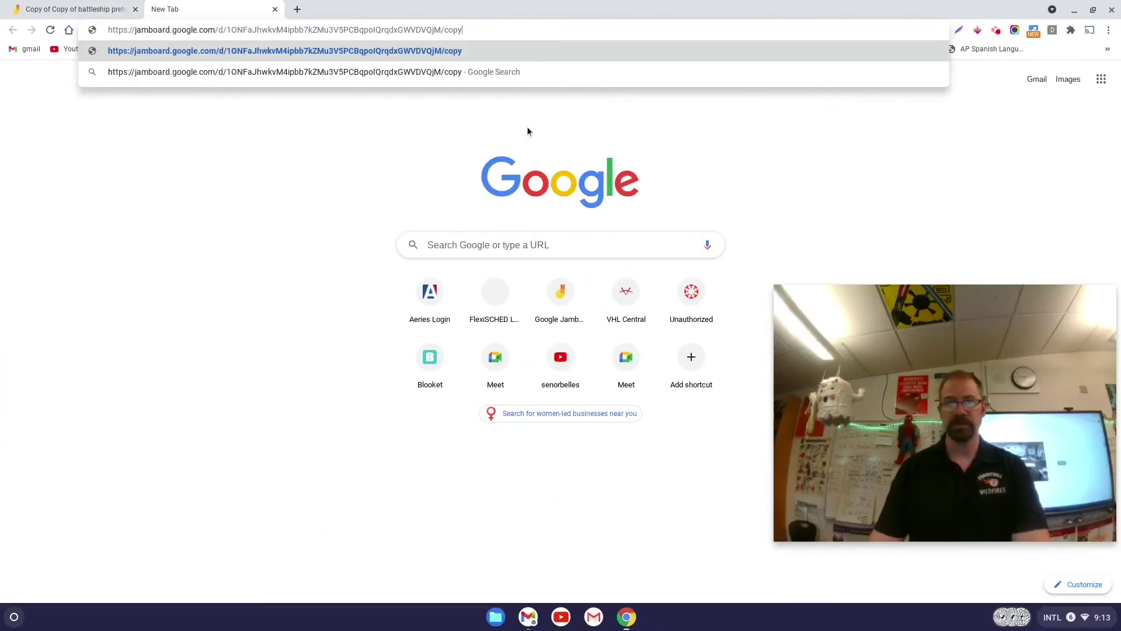
key(Return)
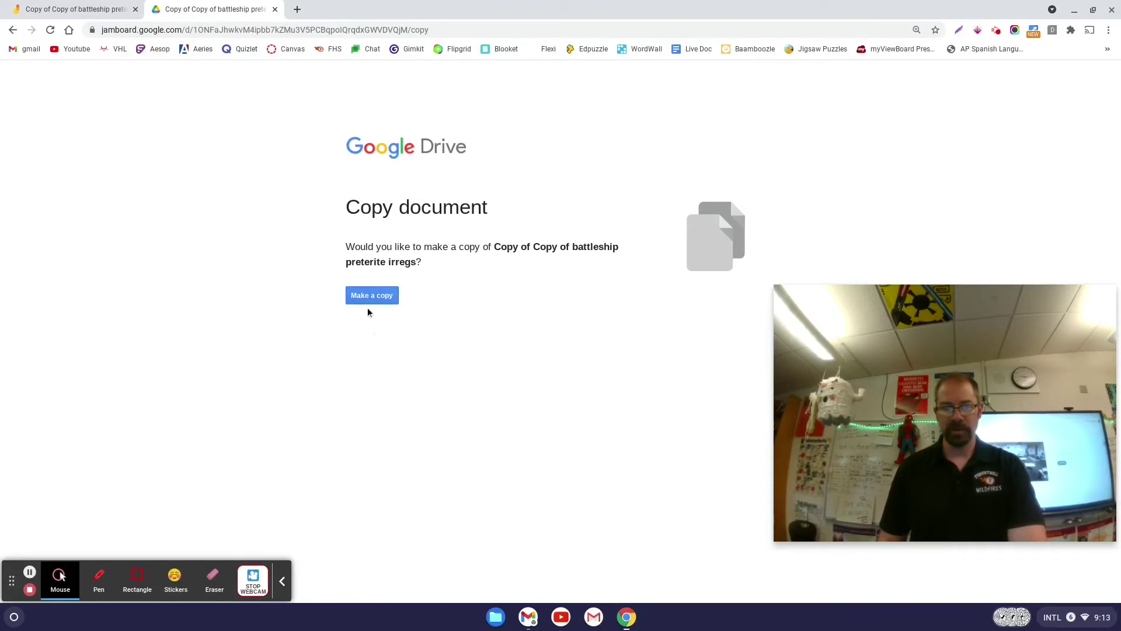
Create a QR code for the /copy page, download it as an image, and return to the board.
click(486, 29)
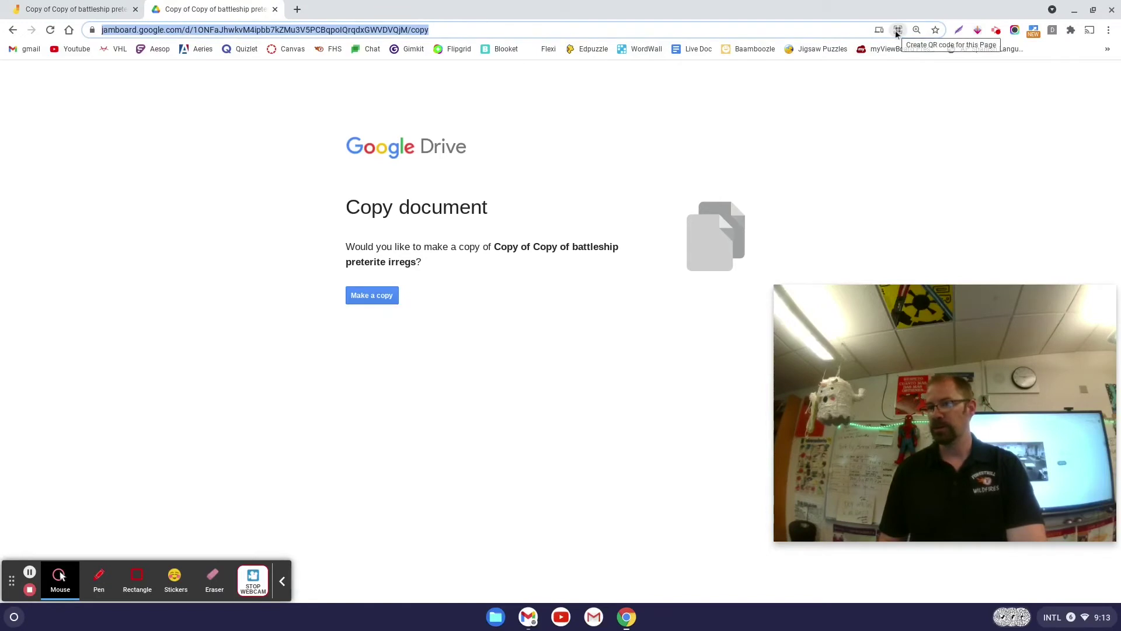
click(753, 123)
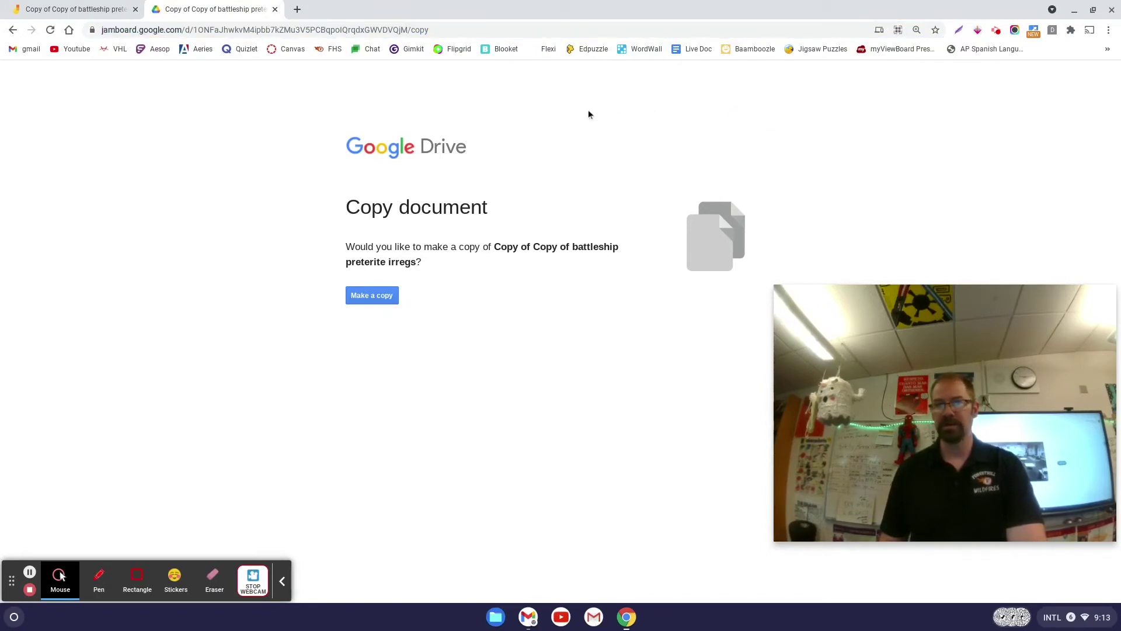
right_click(500, 105)
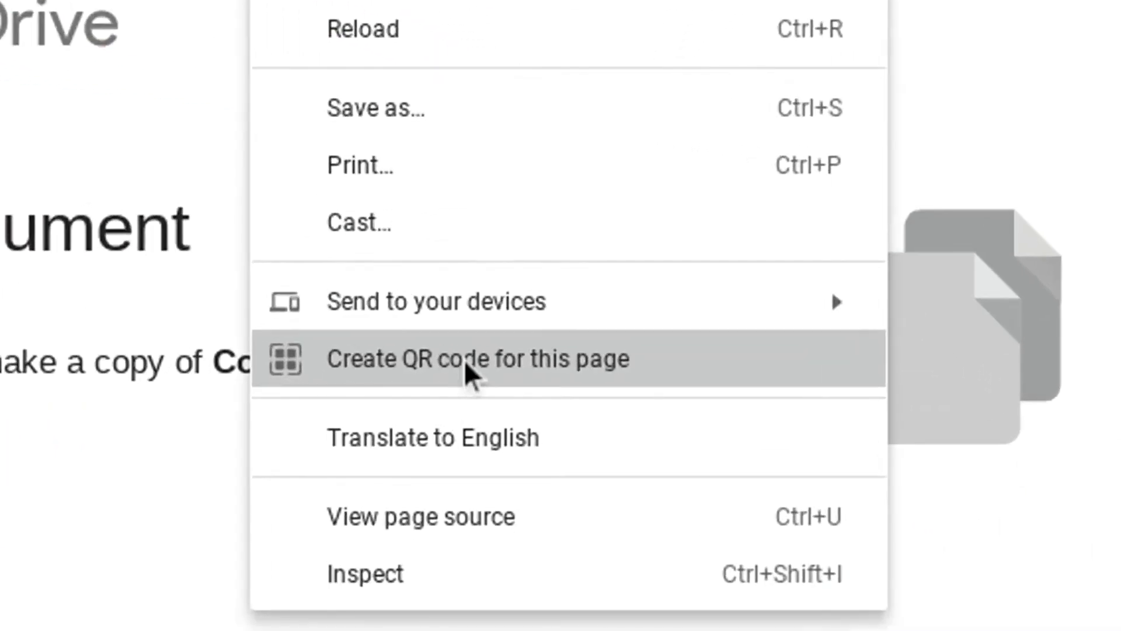
click(693, 361)
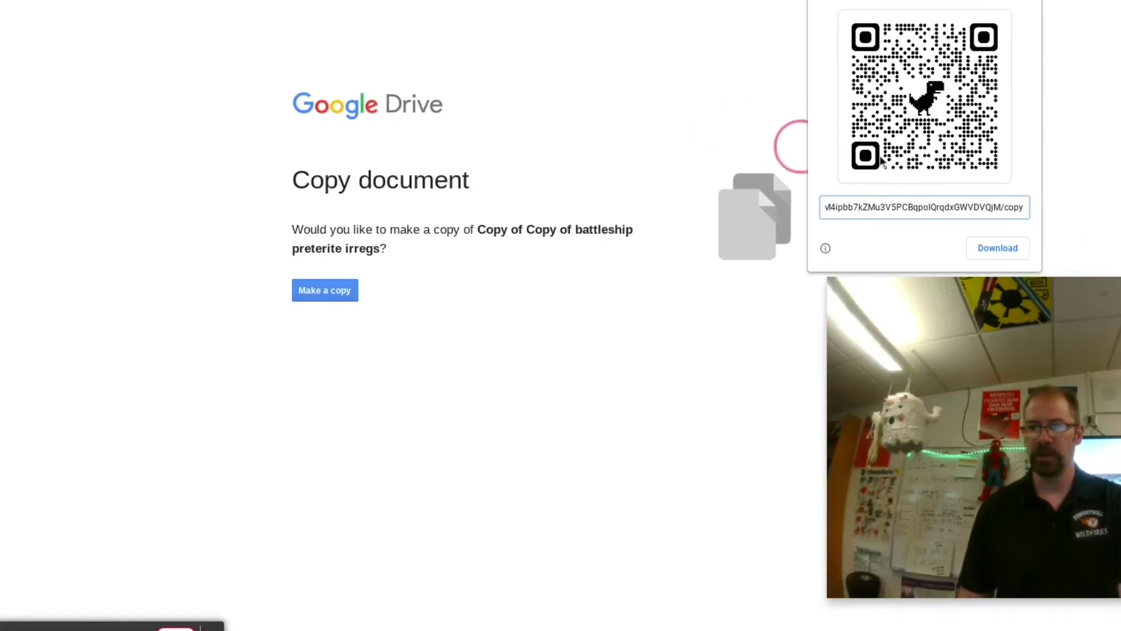
click(1059, 111)
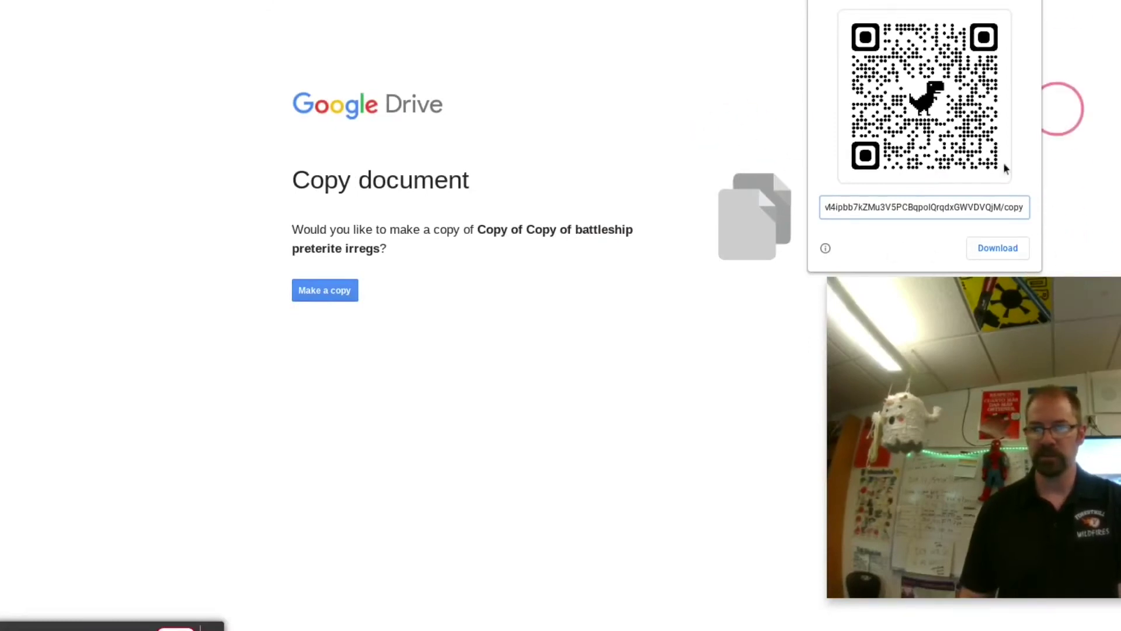
click(1002, 250)
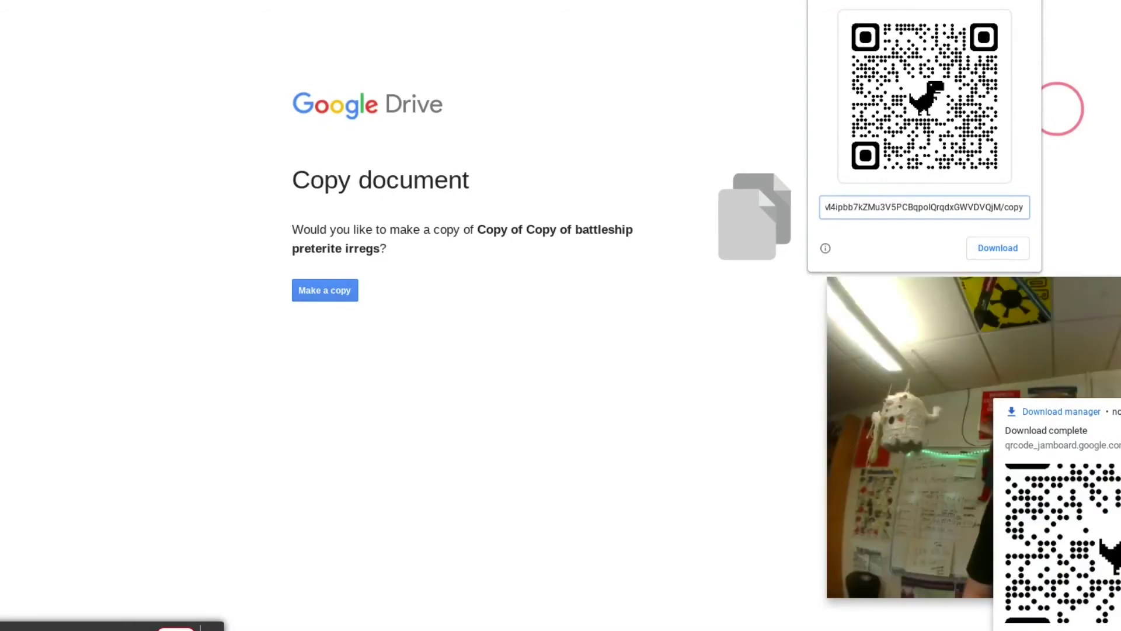
click(366, 12)
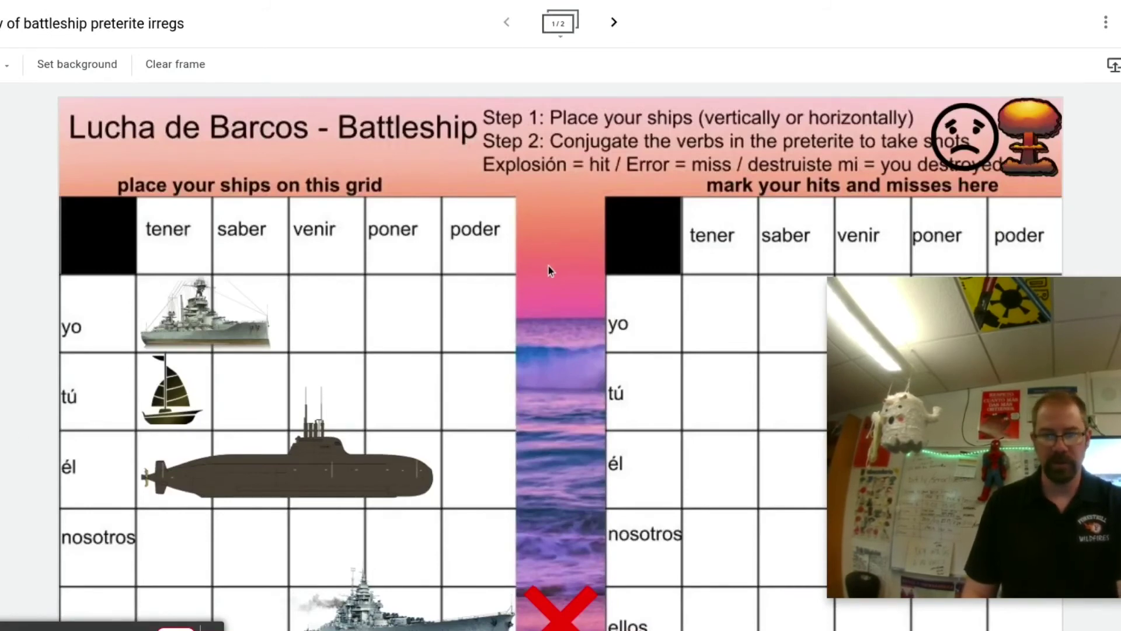
Paste the /copy QR code, shrink it, and position it at the top of the centre strip.
key(ctrl+v)
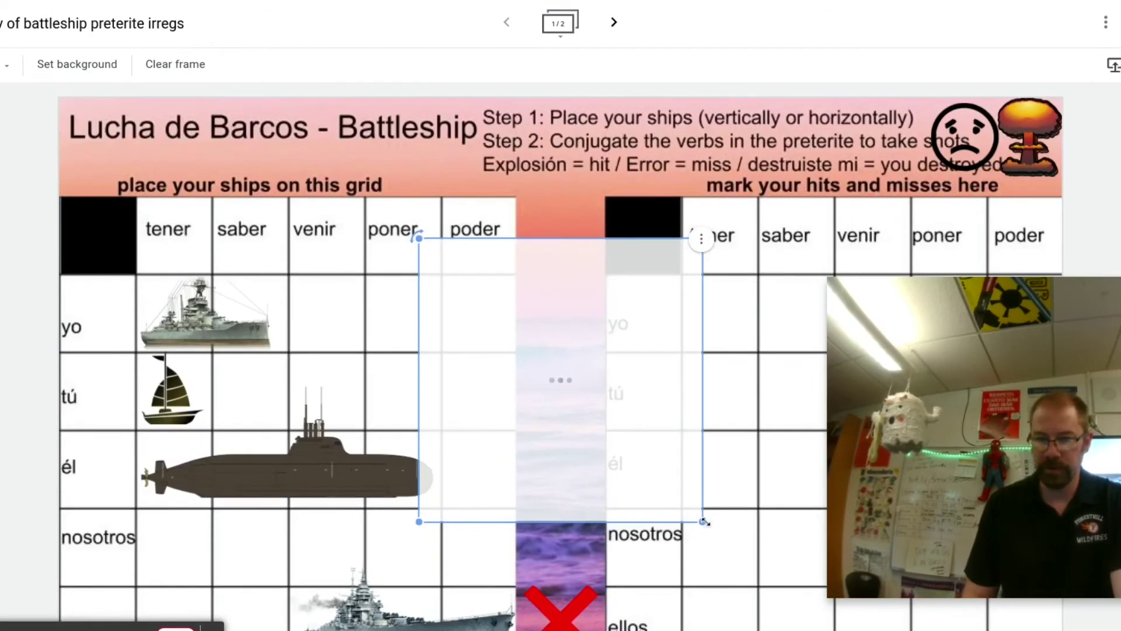
drag(704, 521, 506, 353)
drag(480, 313, 577, 272)
drag(621, 302, 600, 284)
click(566, 320)
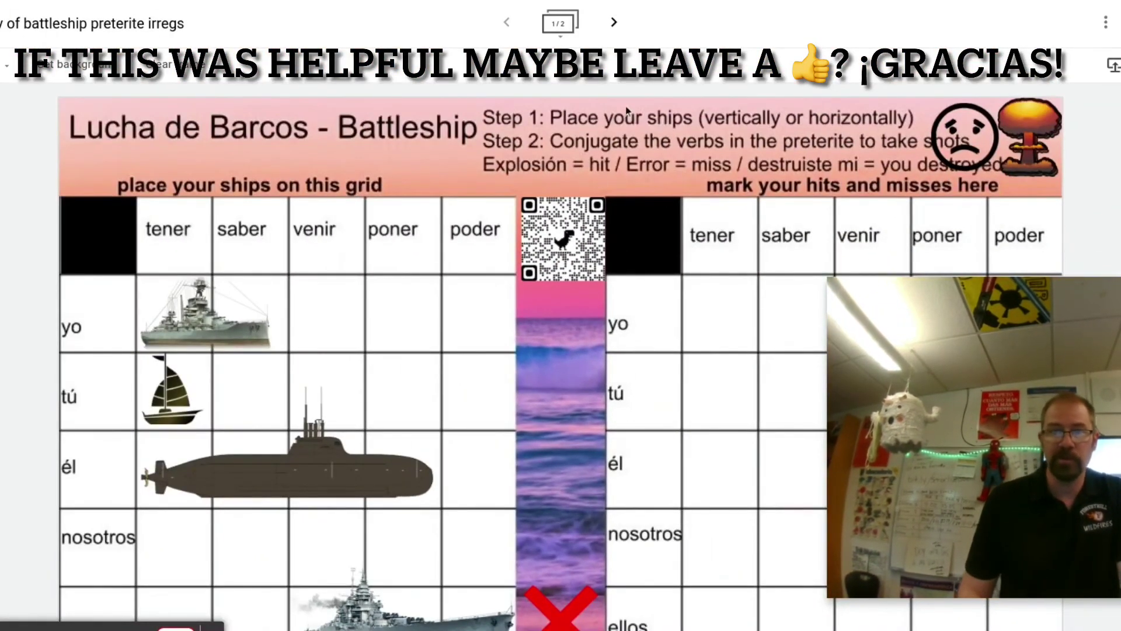
mouse_move(987, 345)
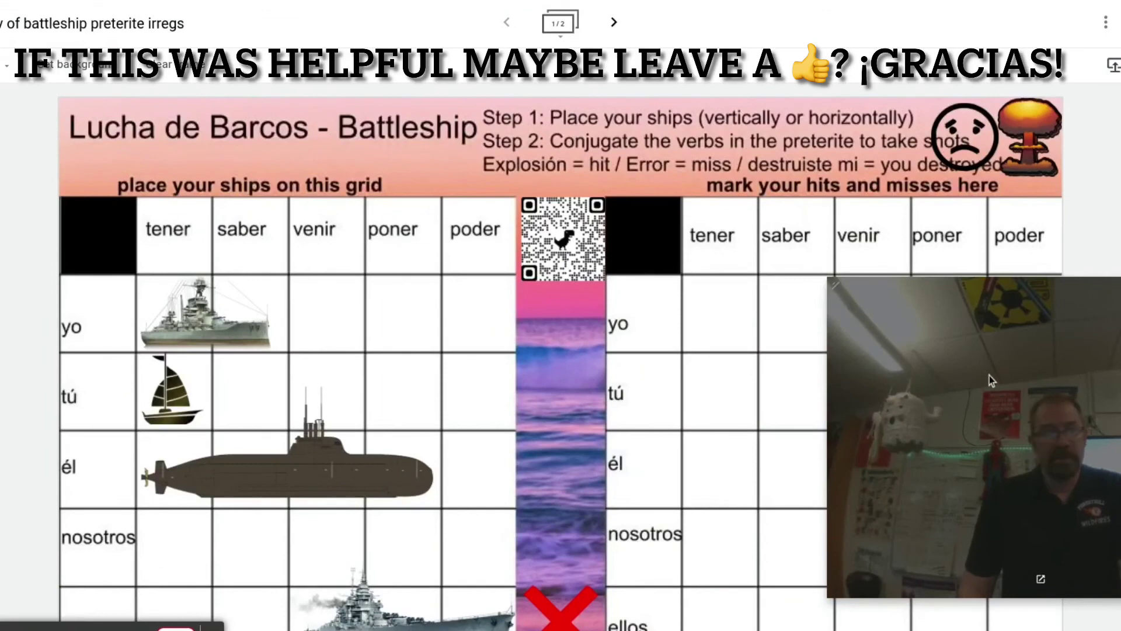